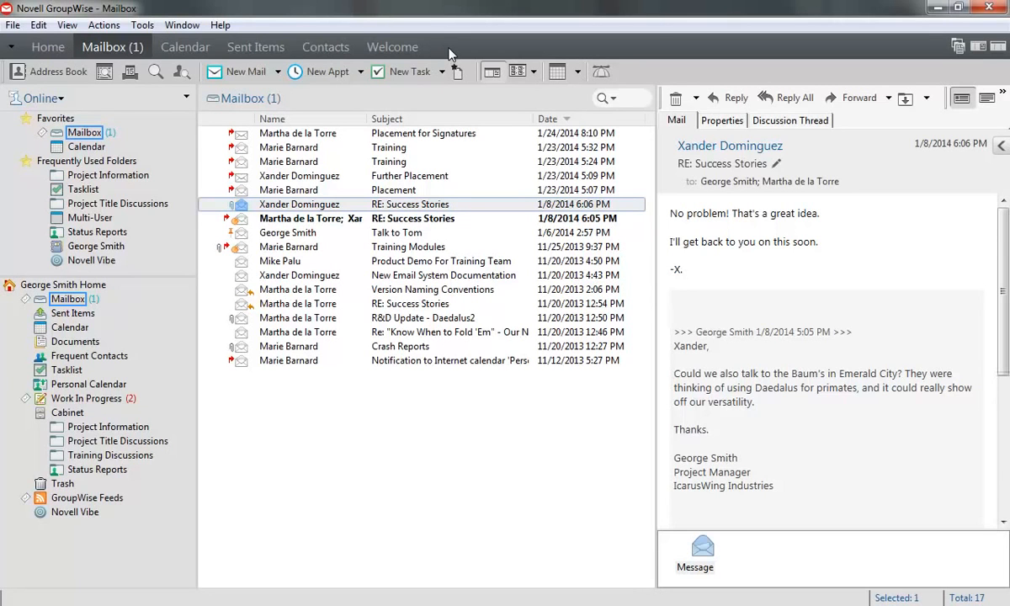
# Add the Status Reports folder from the Cabinet to the Nav Bar
pyautogui.rightClick(449, 53)
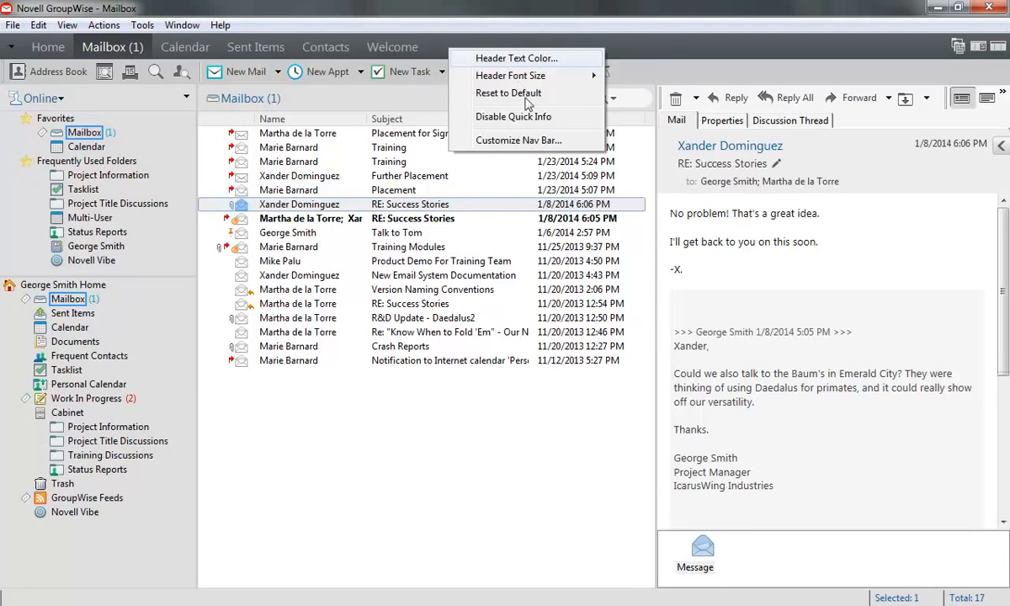
pyautogui.click(500, 139)
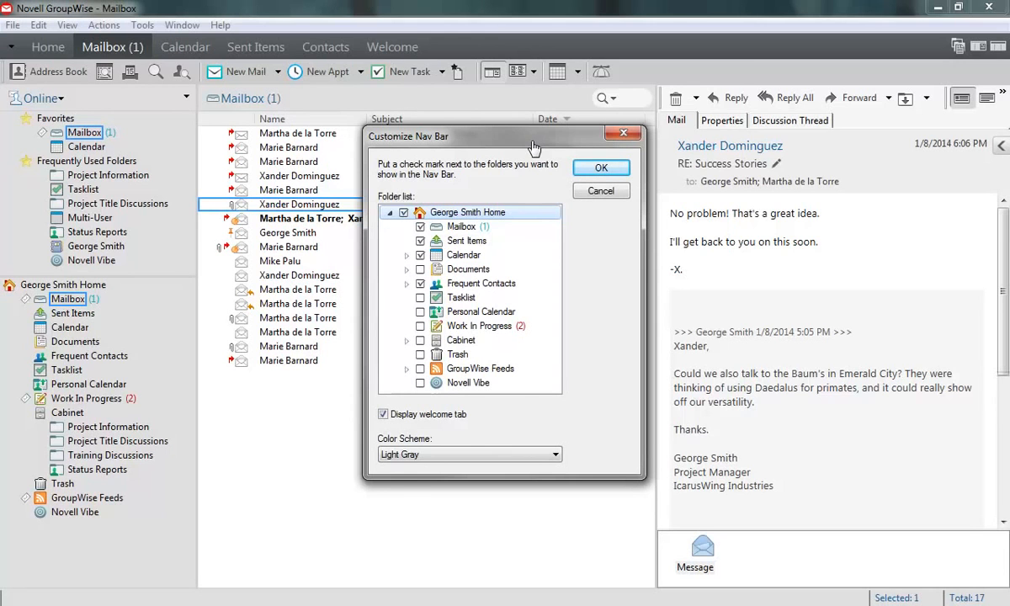
pyautogui.click(407, 340)
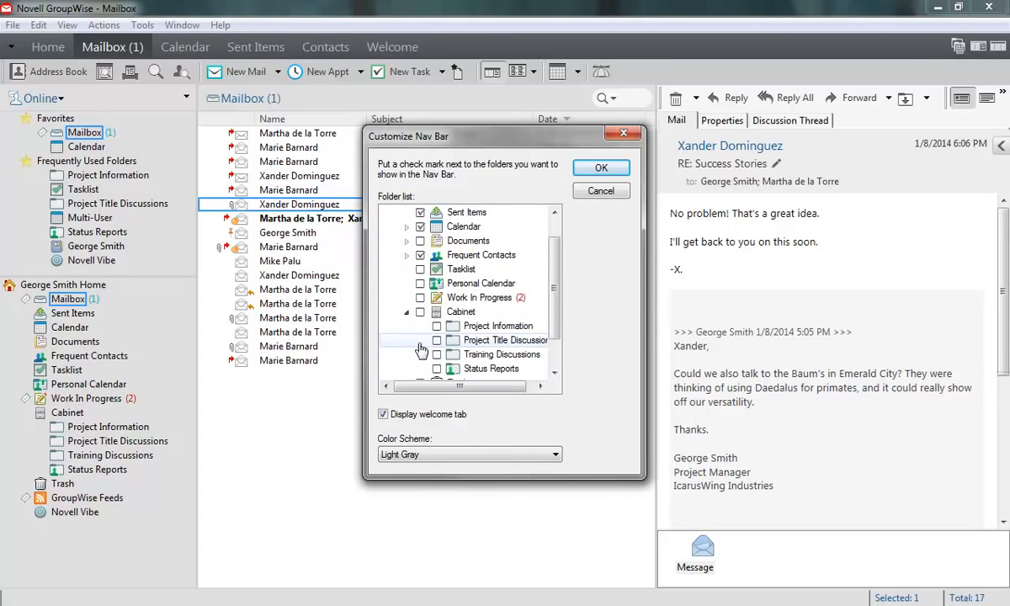
pyautogui.click(436, 368)
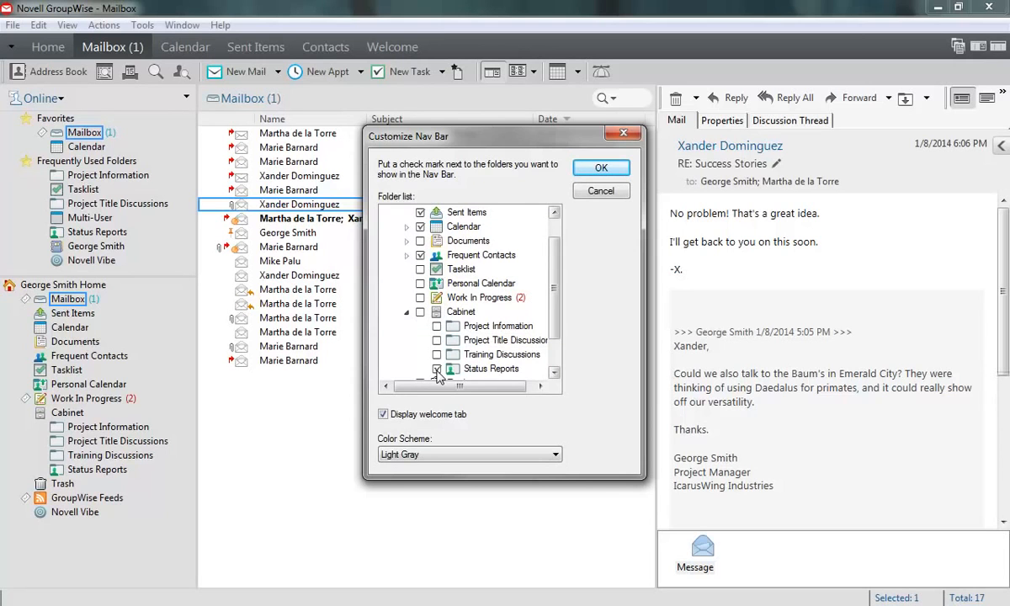
pyautogui.click(589, 166)
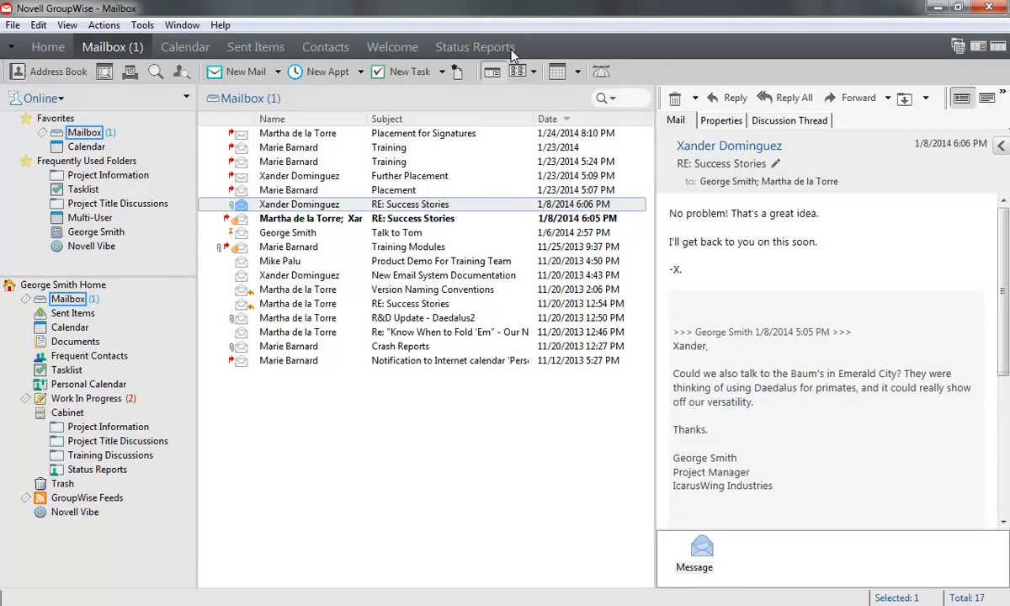
# Turn off Display Nav Bar in the Environment appearance options and apply the change
pyautogui.click(139, 26)
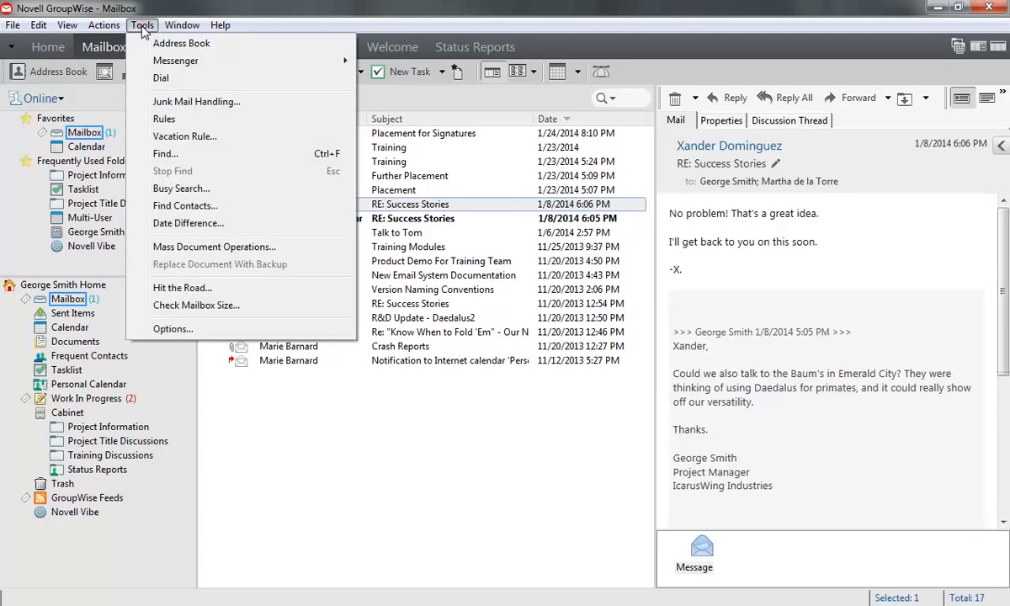
pyautogui.click(205, 328)
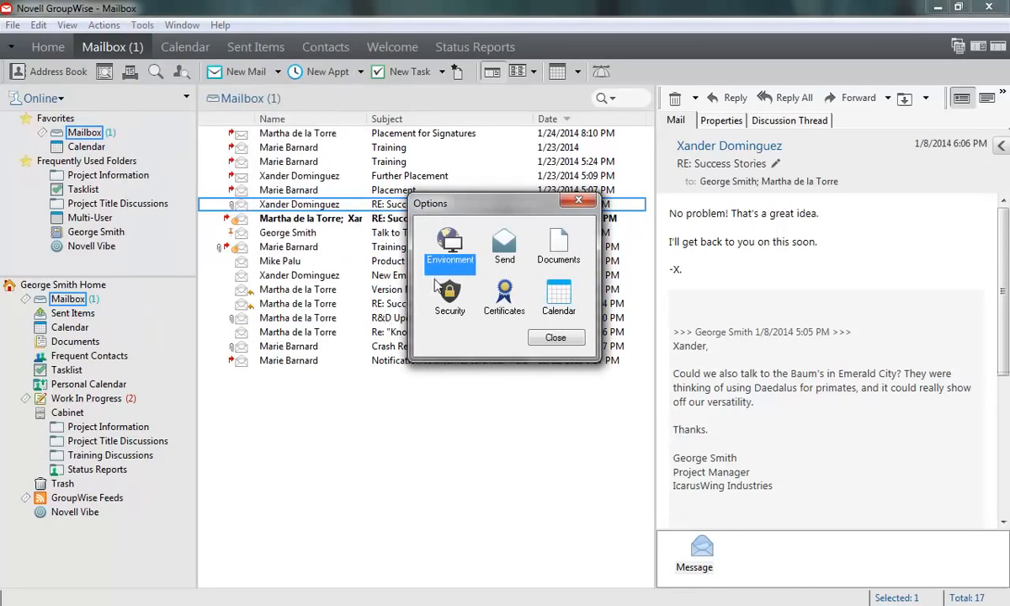
pyautogui.doubleClick(450, 244)
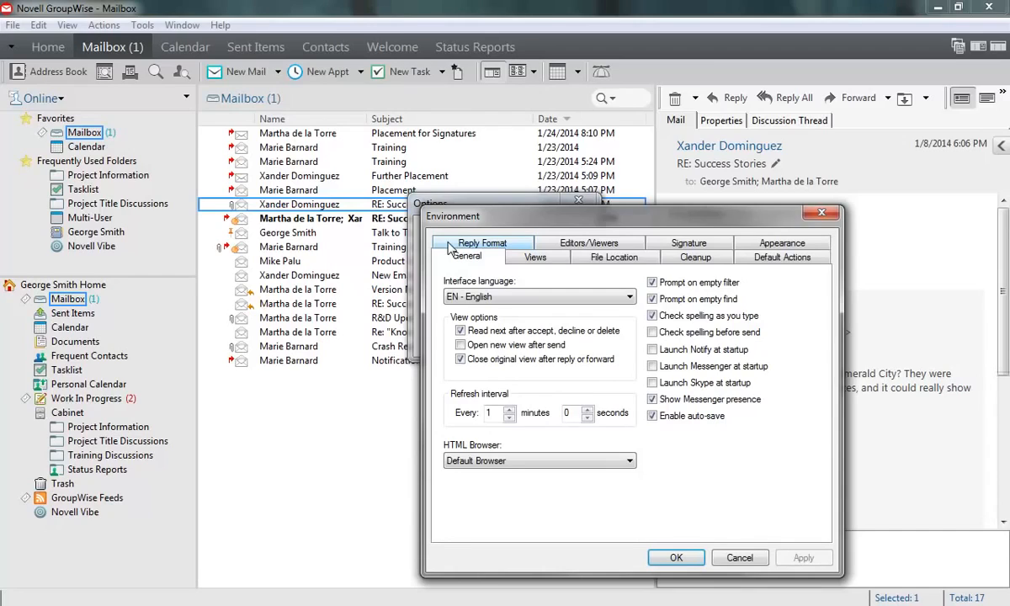
pyautogui.click(800, 244)
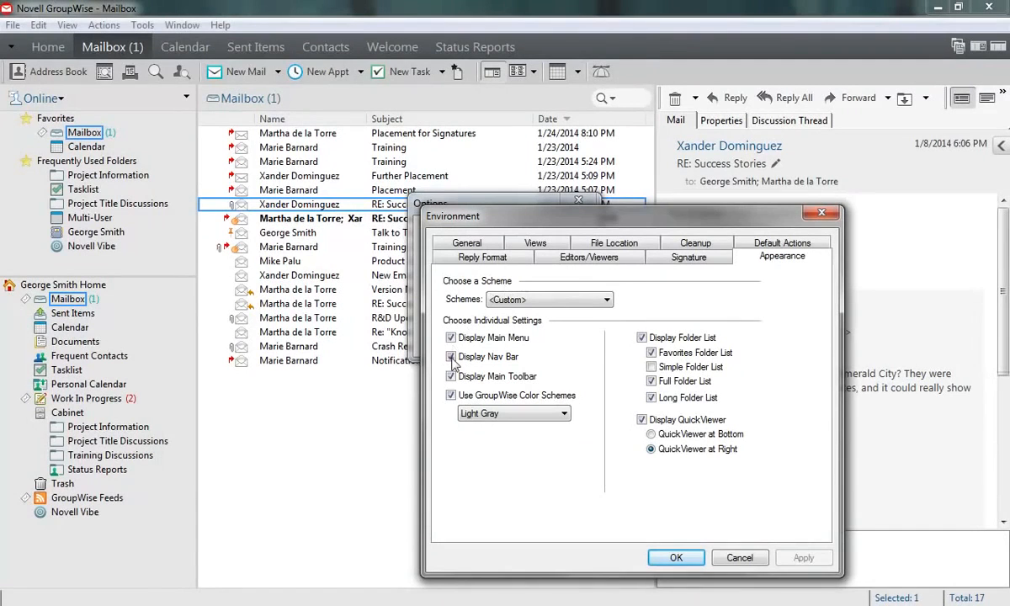
pyautogui.click(451, 357)
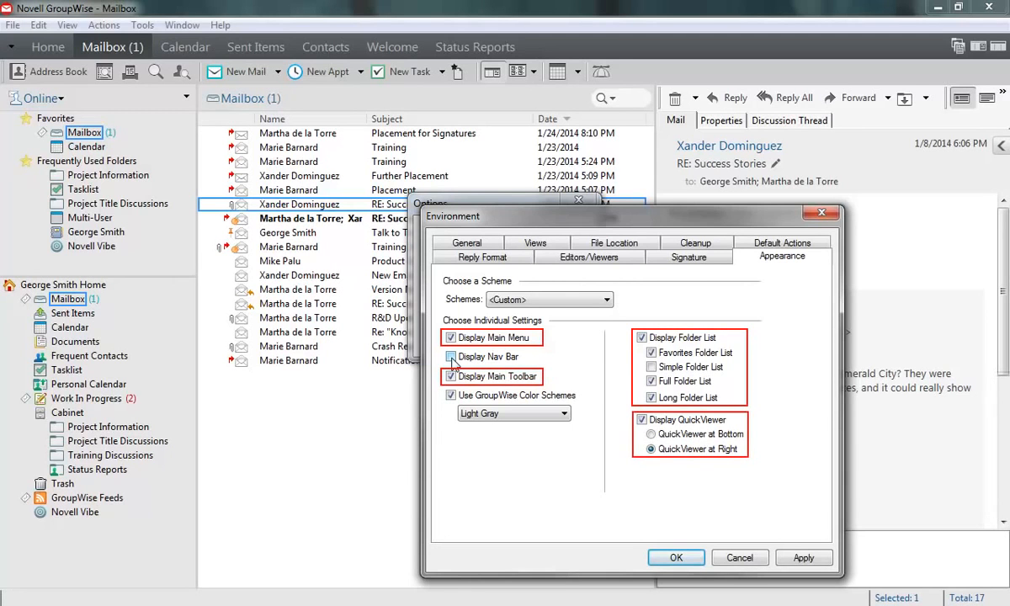
pyautogui.click(804, 558)
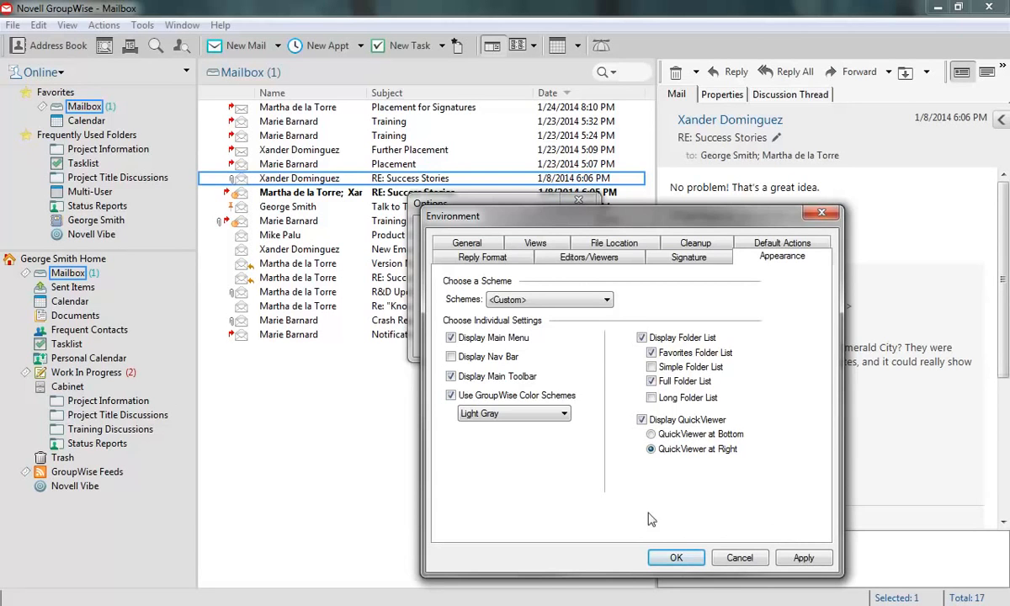
# Apply the Spring Green color scheme to the interface
pyautogui.click(566, 413)
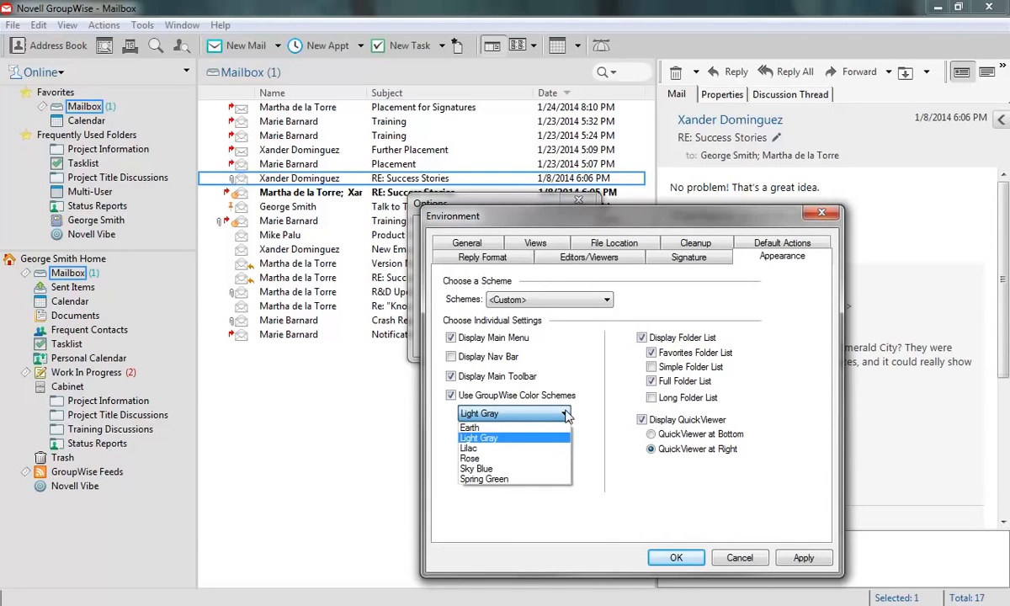
pyautogui.click(498, 449)
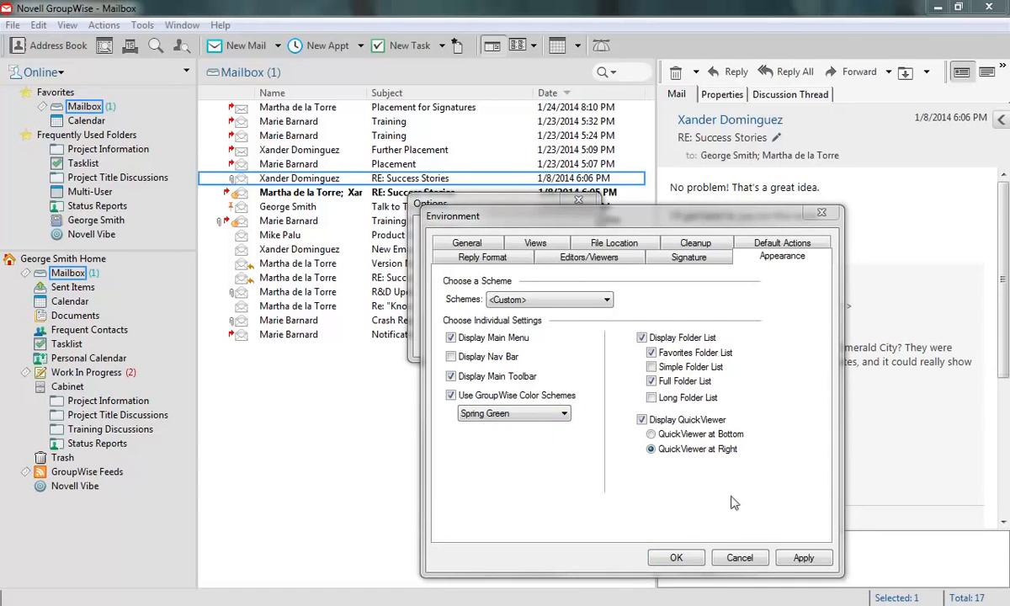
pyautogui.click(804, 558)
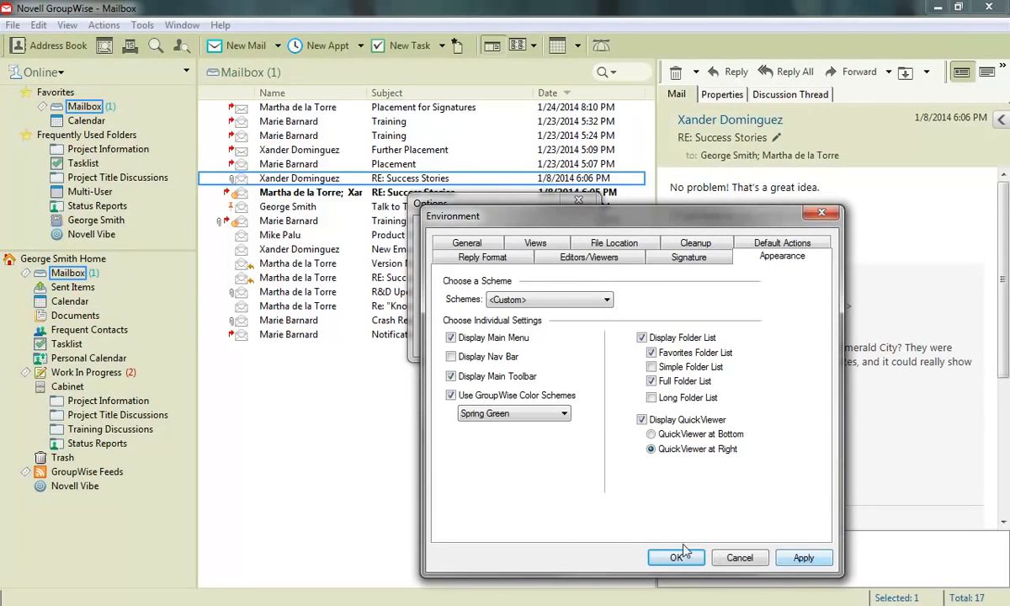
# Set the GroupWise color scheme to Sky Blue and close the options
pyautogui.click(564, 413)
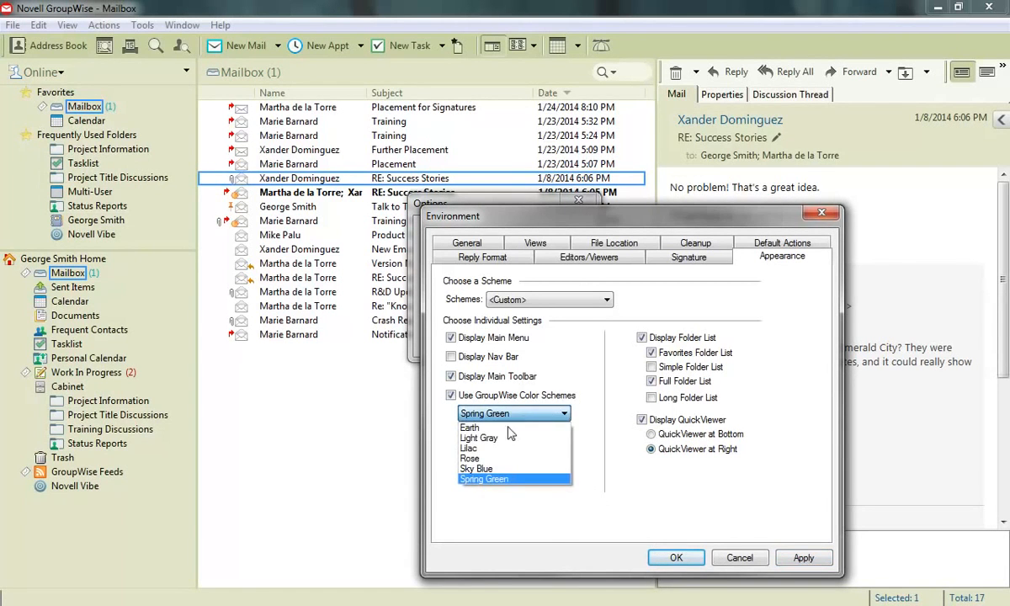
pyautogui.click(488, 483)
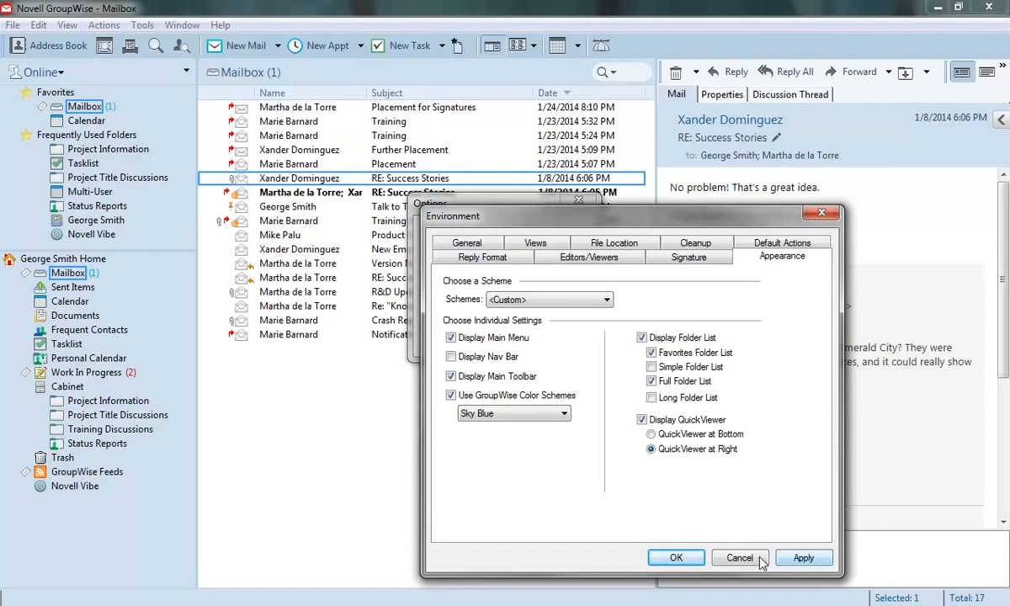
pyautogui.click(685, 560)
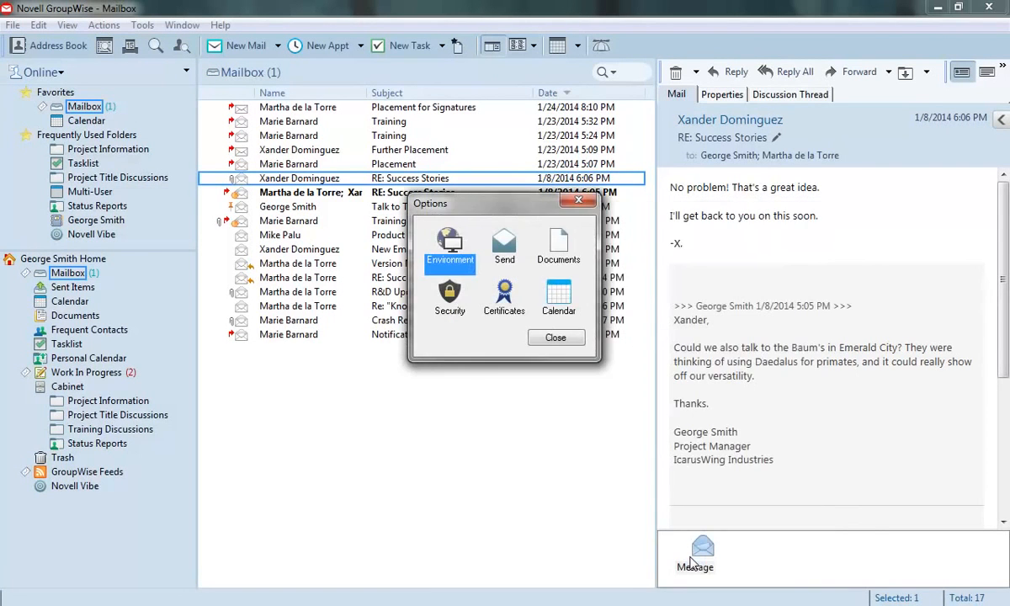
pyautogui.click(564, 339)
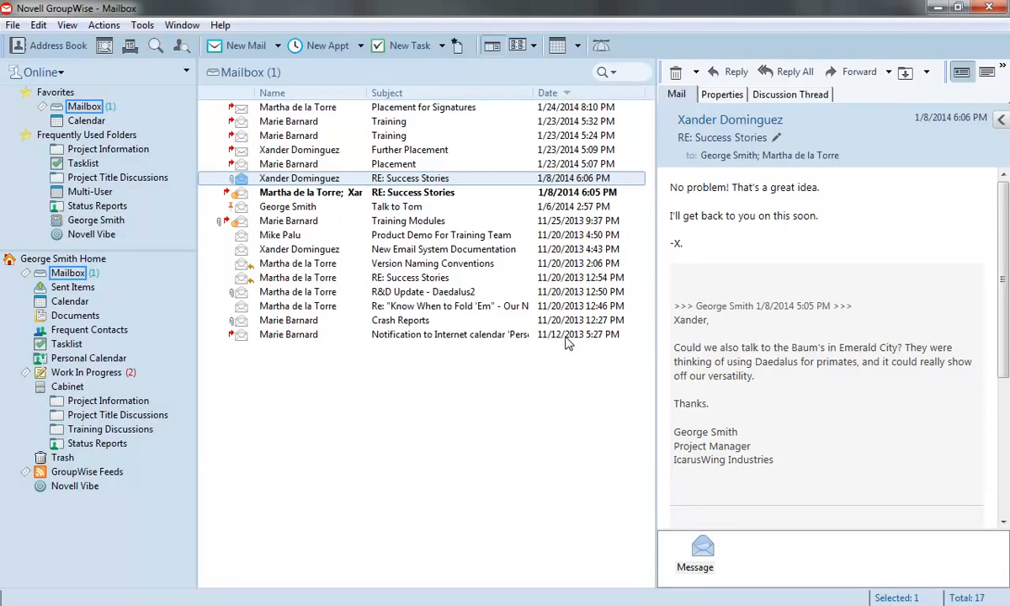
# Add the Delivered column to the Mailbox message list, and try sorting by Delivered before returning to sorting by Date
pyautogui.rightClick(649, 94)
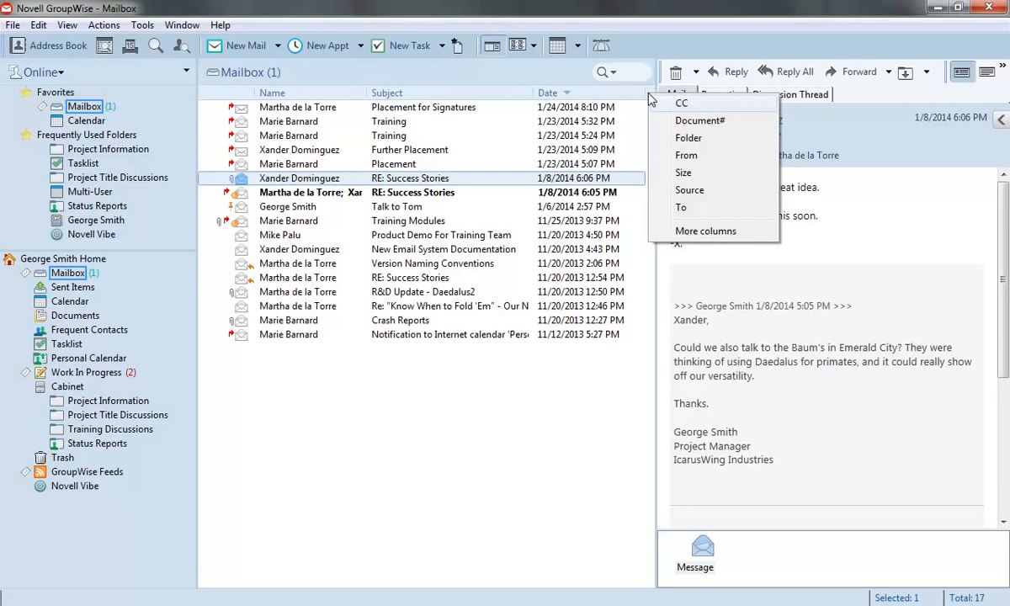
pyautogui.click(688, 230)
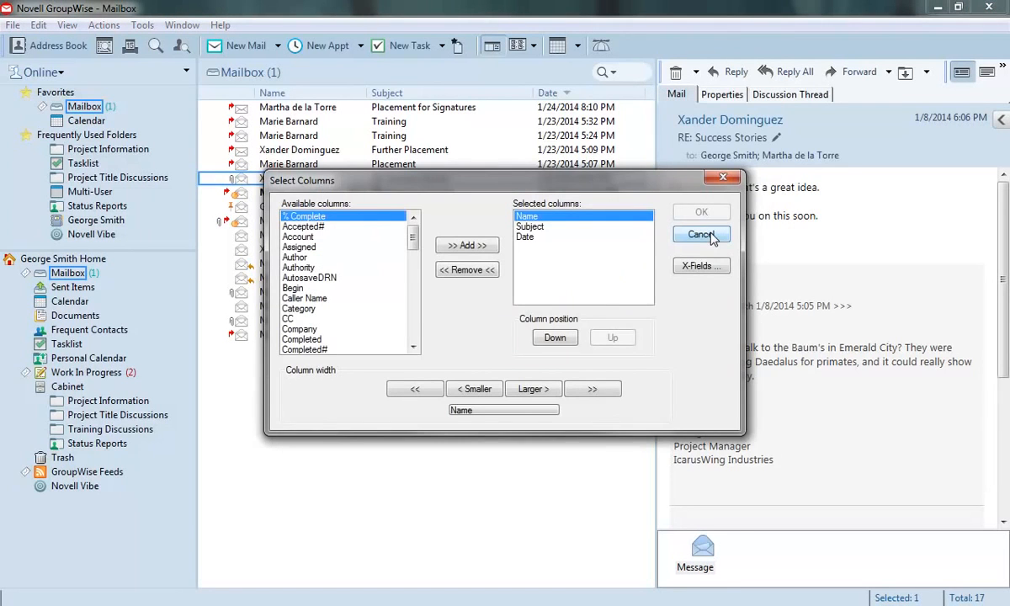
pyautogui.scroll(-4, 387, 325)
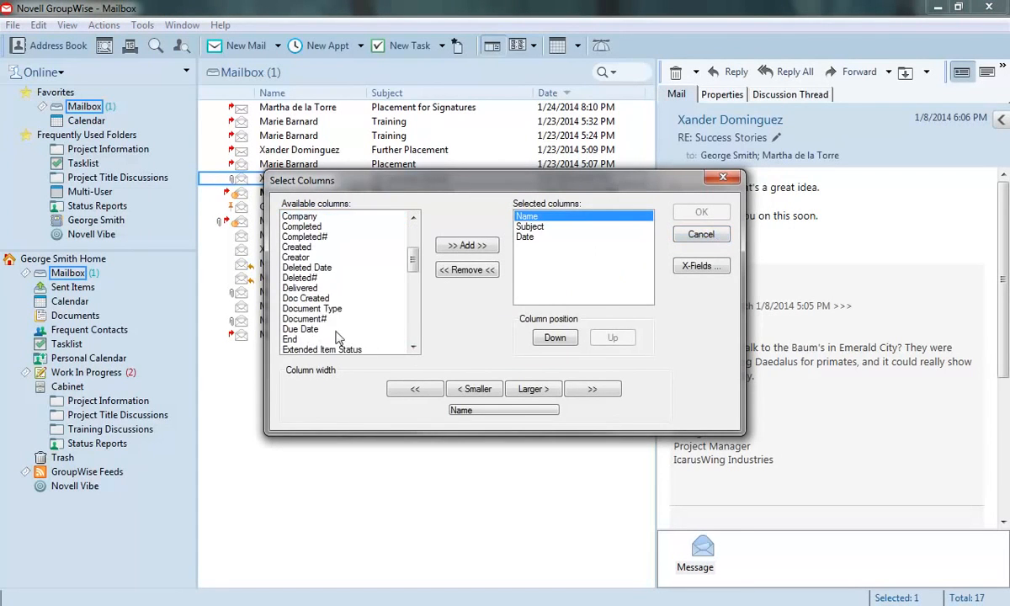
pyautogui.click(313, 288)
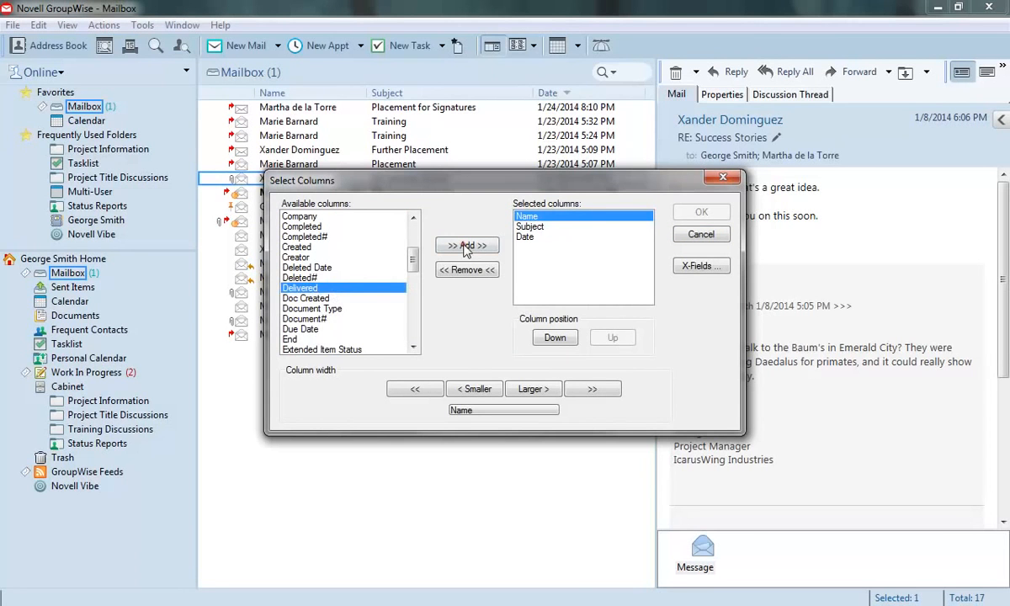
pyautogui.click(434, 245)
pyautogui.click(698, 214)
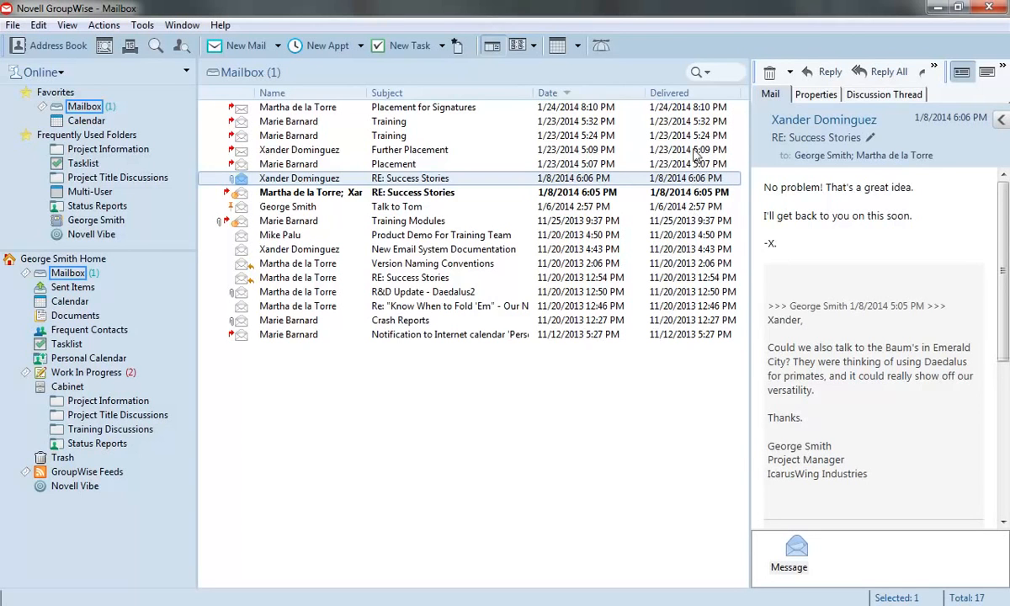
pyautogui.click(695, 94)
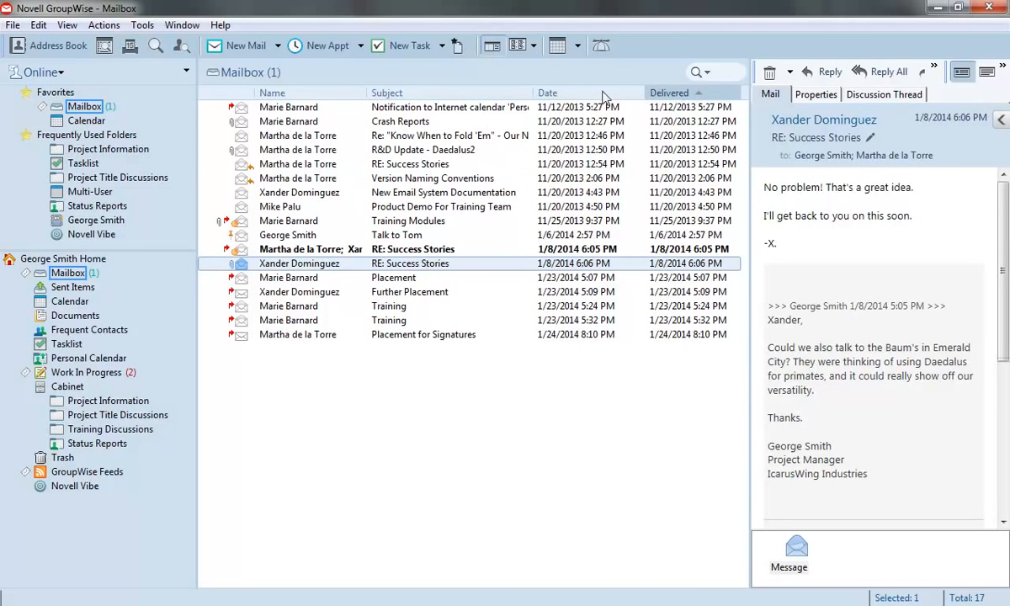
pyautogui.click(586, 92)
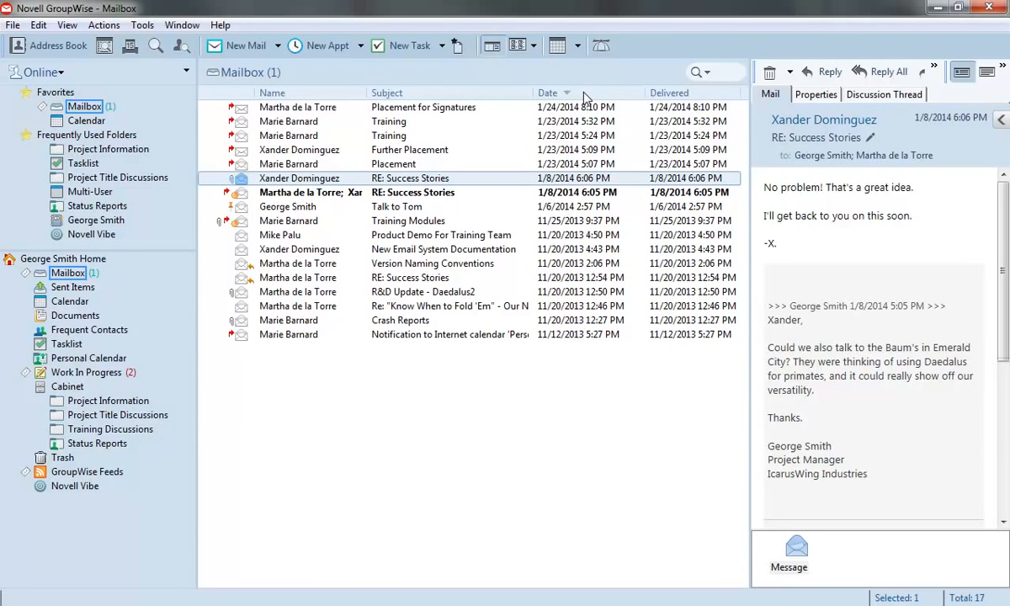
# Turn on message previews and group labels in the Mailbox list, trying the grouping by Name and again by Date
pyautogui.rightClick(289, 352)
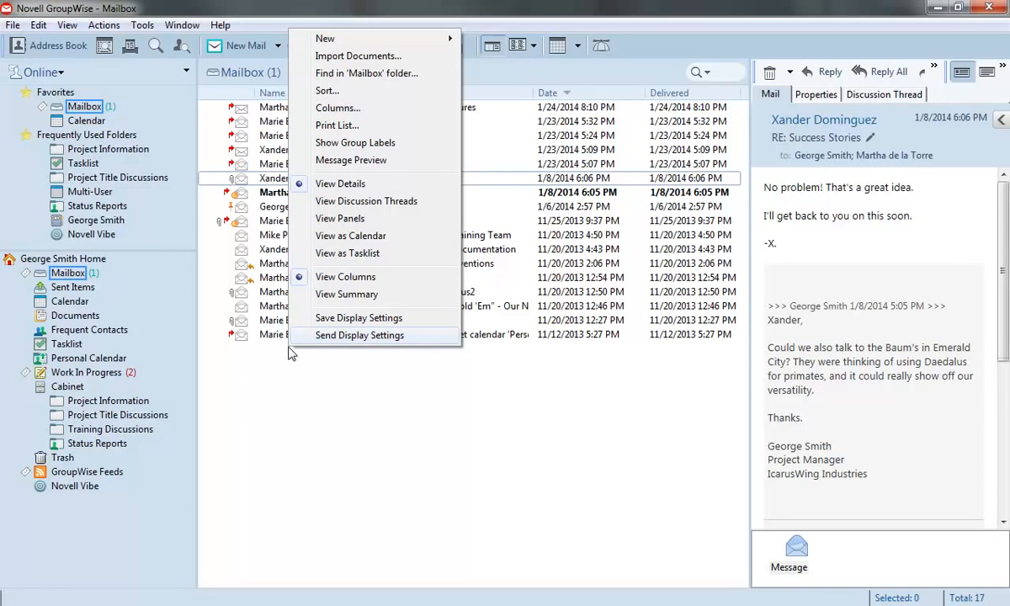
pyautogui.click(350, 160)
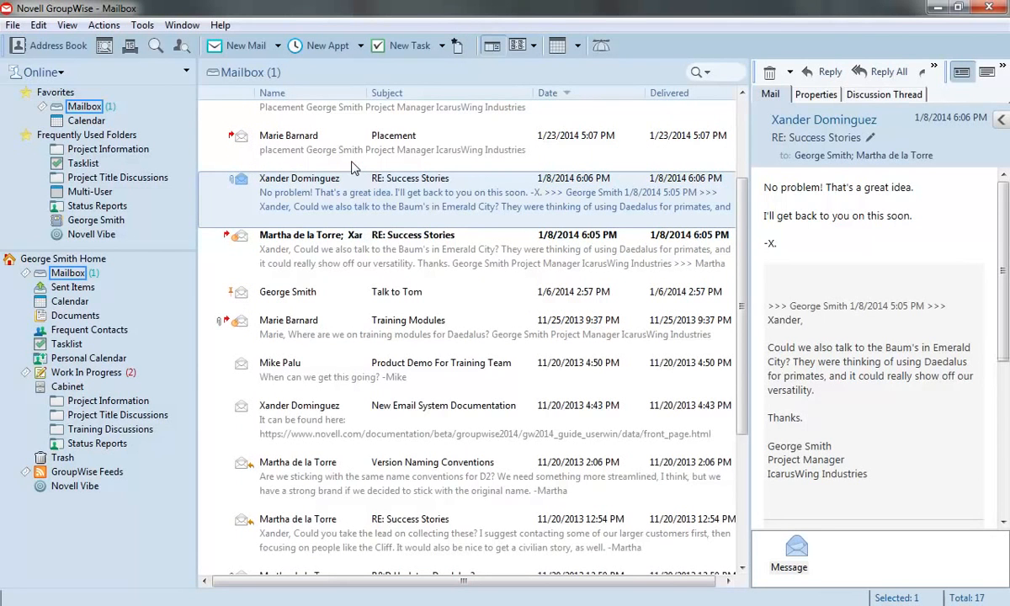
pyautogui.rightClick(532, 123)
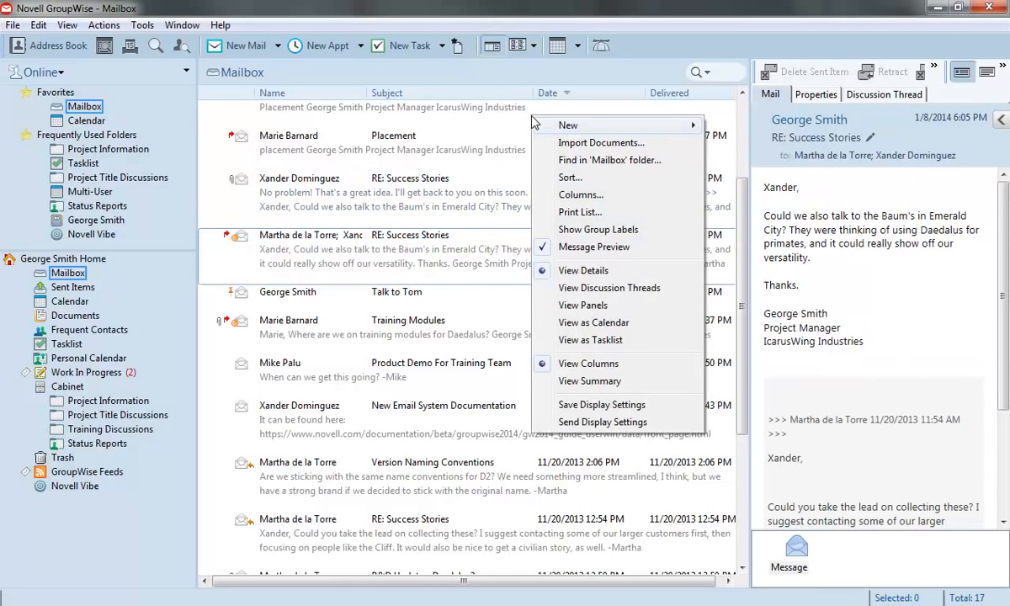
pyautogui.click(610, 234)
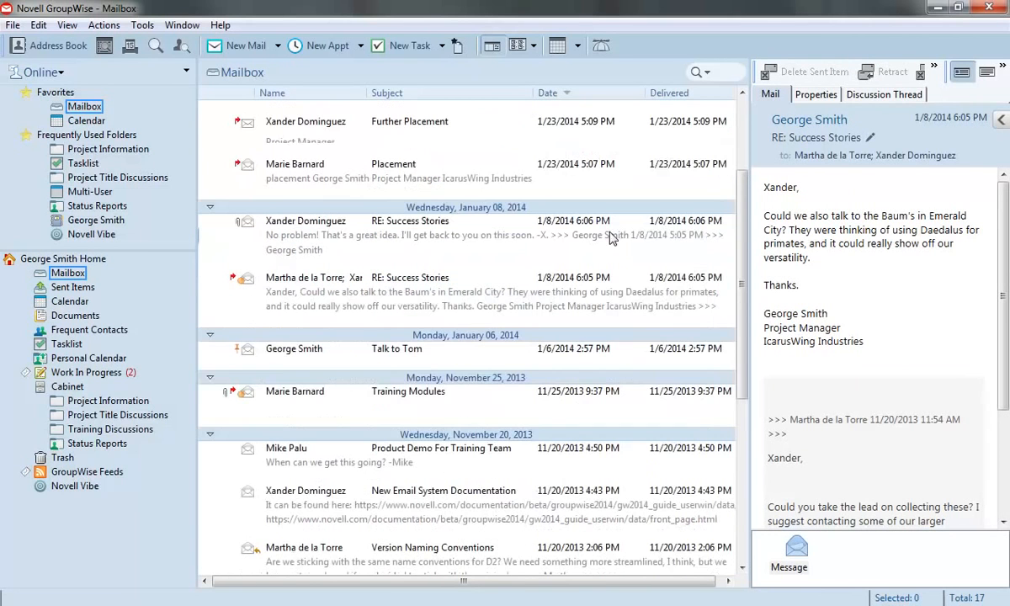
pyautogui.click(304, 94)
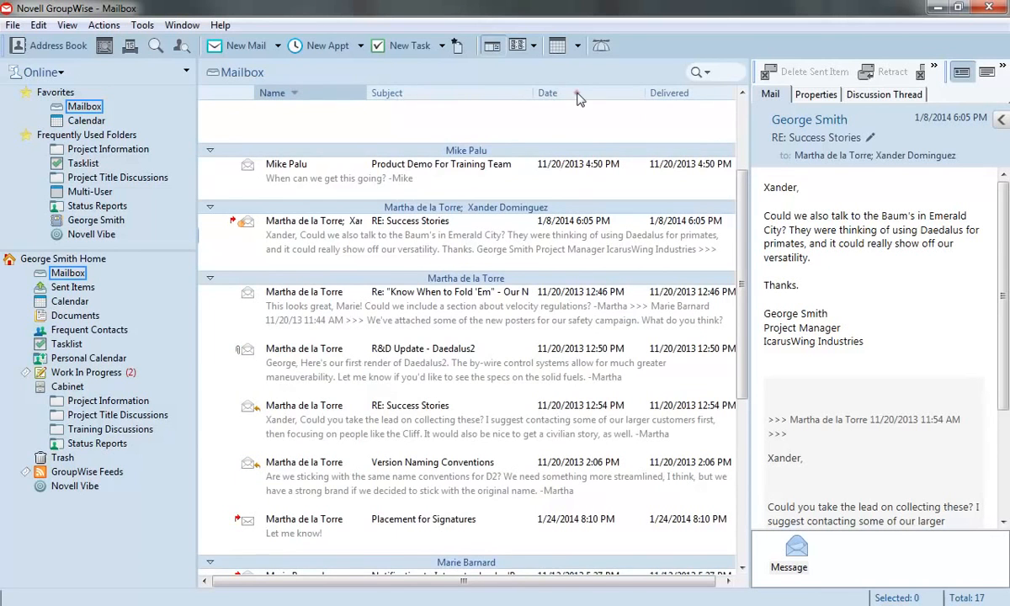
pyautogui.click(539, 92)
# Display the Mailbox as a tasklist and move the Training message from 1/23/2014 5:32 PM into the tasklist area
pyautogui.rightClick(532, 140)
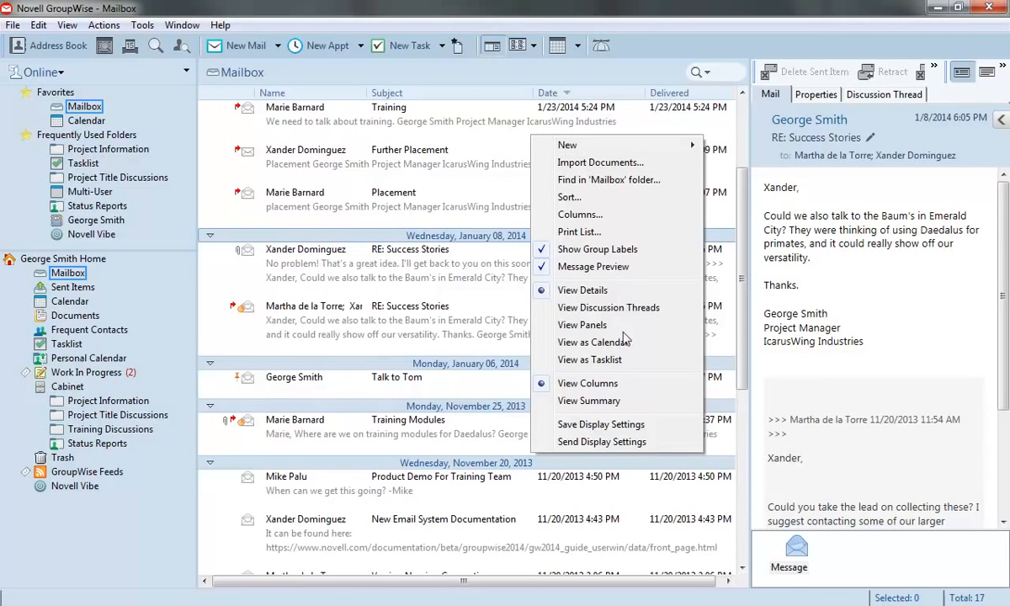
pyautogui.click(627, 363)
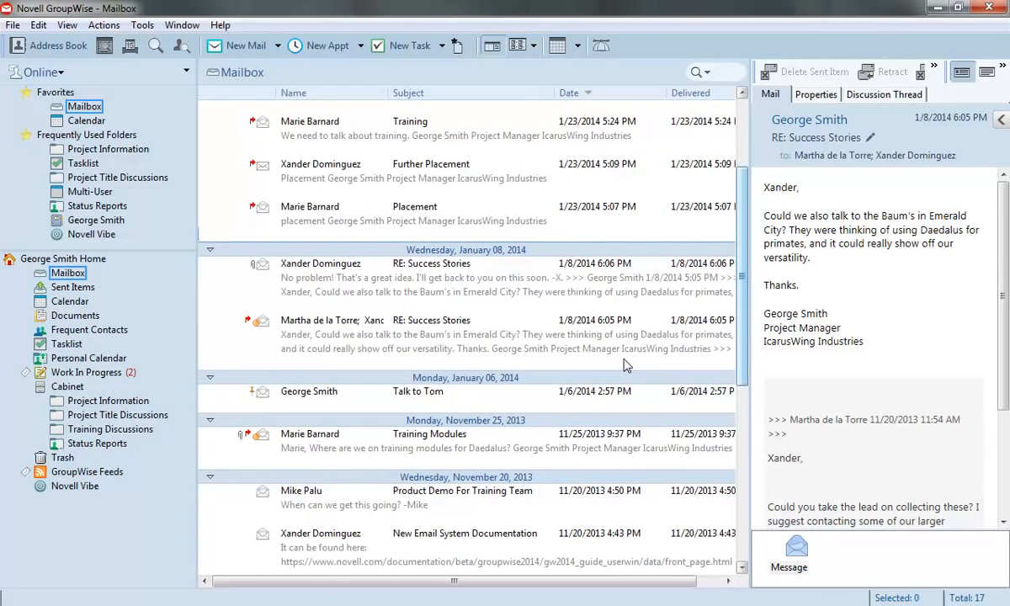
pyautogui.scroll(3, 698, 88)
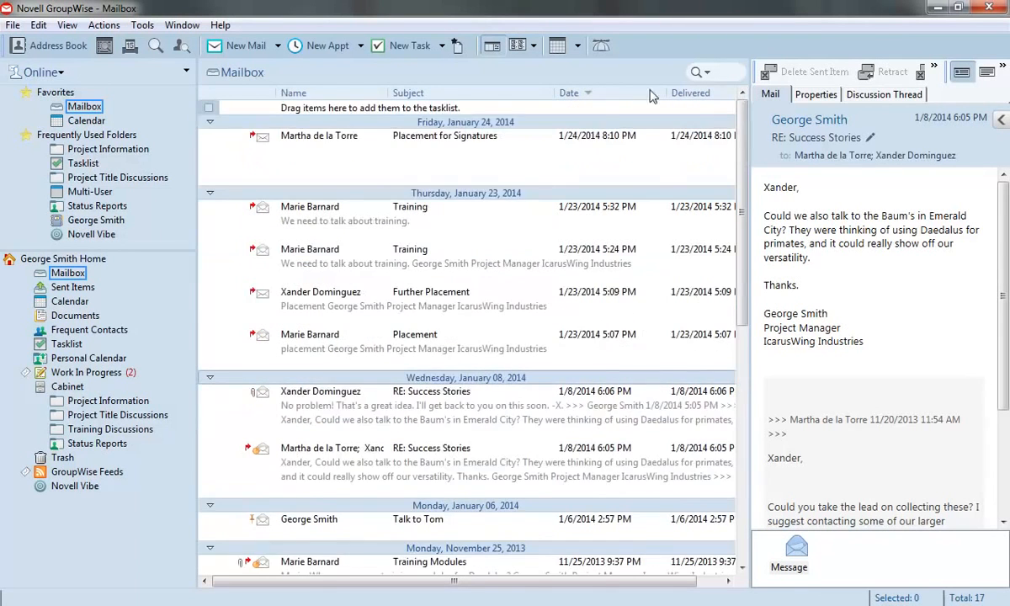
pyautogui.click(295, 213)
pyautogui.moveTo(295, 195); pyautogui.dragTo(299, 113)
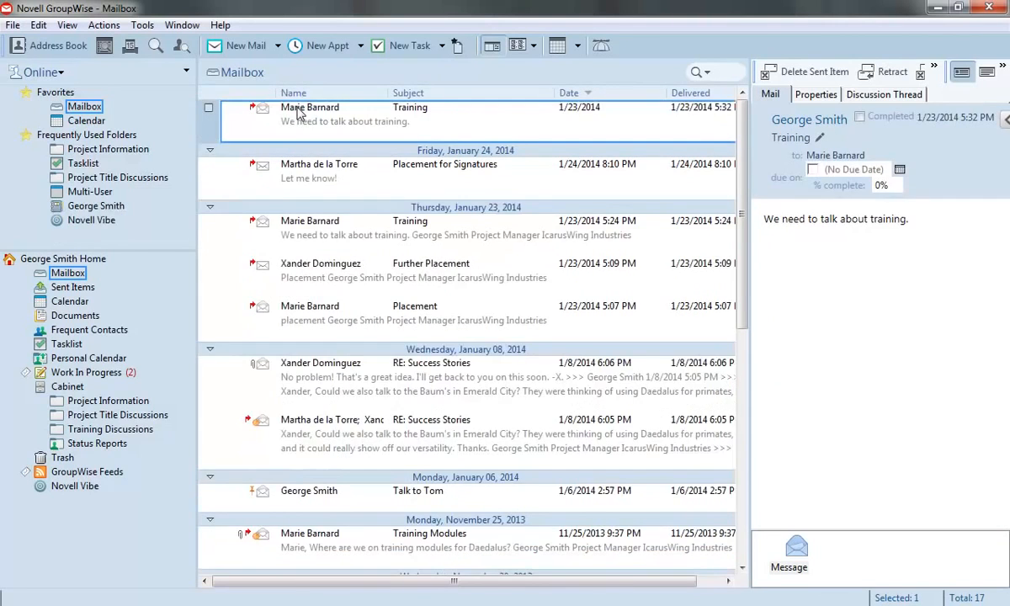
pyautogui.rightClick(555, 200)
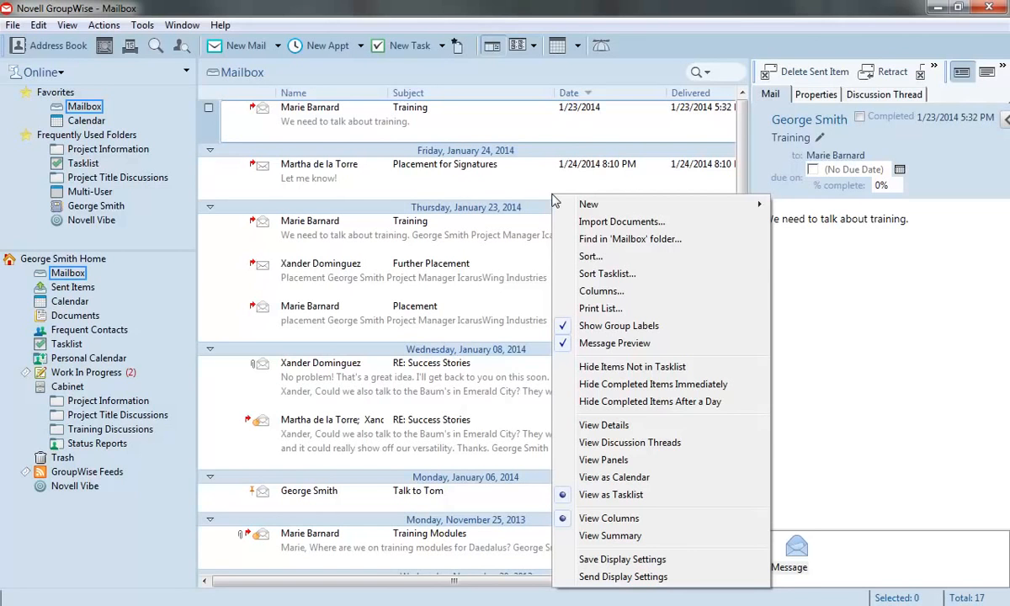
pyautogui.click(525, 198)
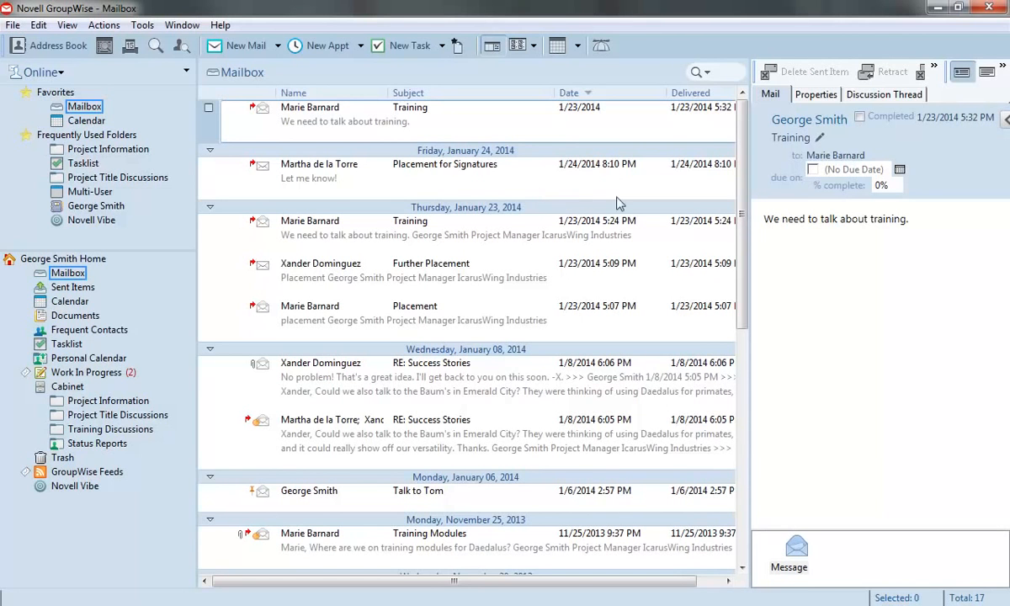
# Narrow the QuickViewer to give the message list more width, and try hiding the QuickViewer before displaying it again
pyautogui.moveTo(749, 285)
pyautogui.mouseDown()
pyautogui.moveTo(746, 299)
pyautogui.moveTo(637, 302)
pyautogui.moveTo(766, 294)
pyautogui.mouseUp()
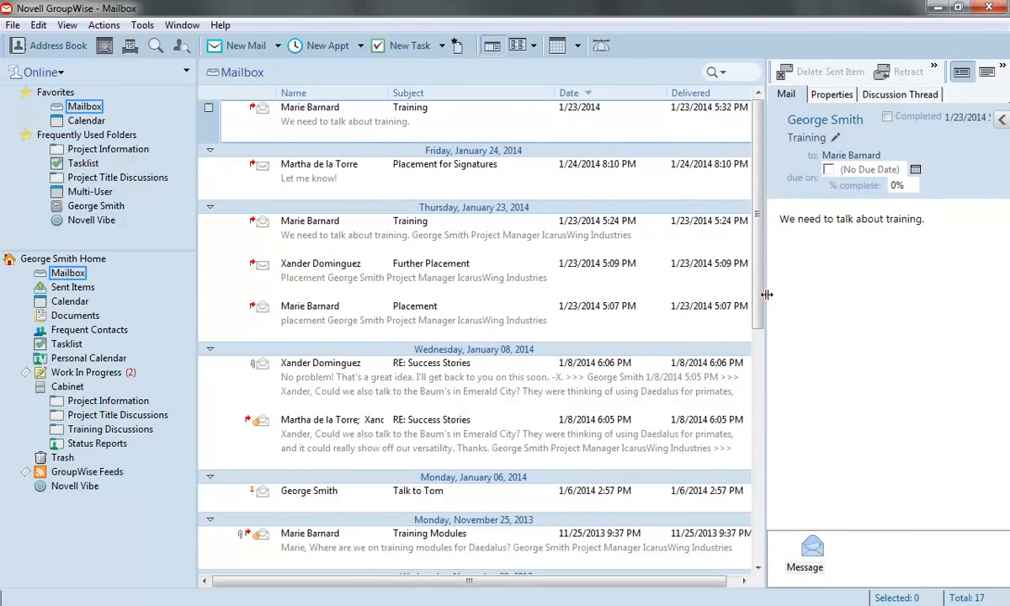
pyautogui.click(495, 52)
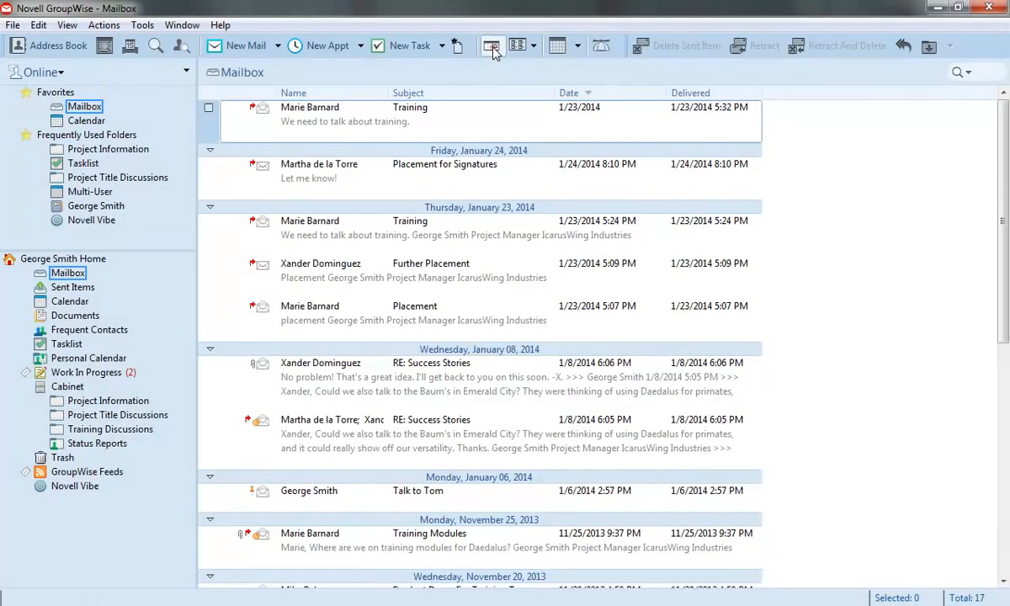
pyautogui.click(495, 53)
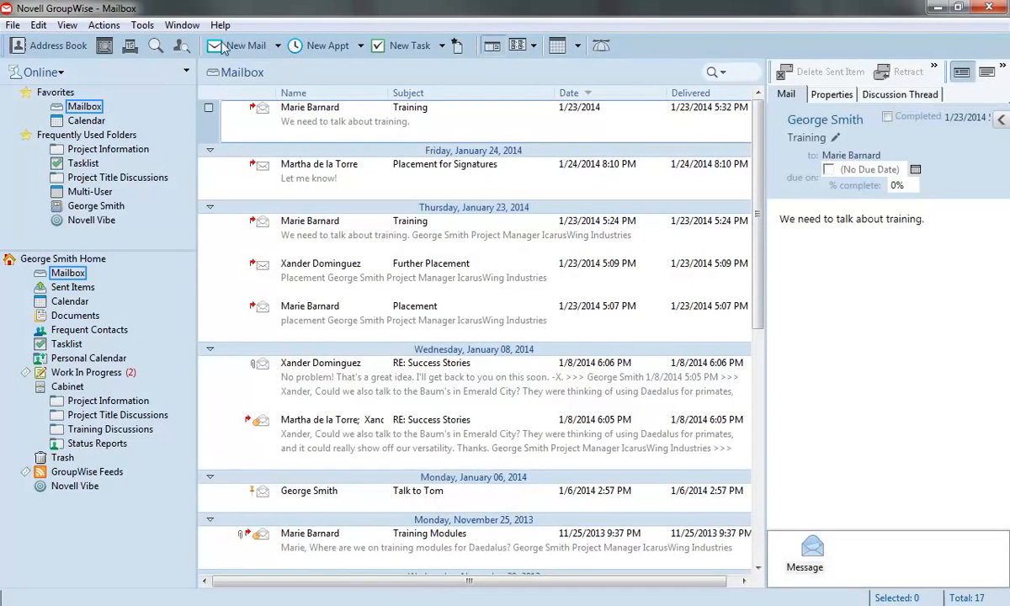
# Set the QuickViewer to display at the bottom in the Environment appearance options, apply the change and close the options
pyautogui.click(143, 27)
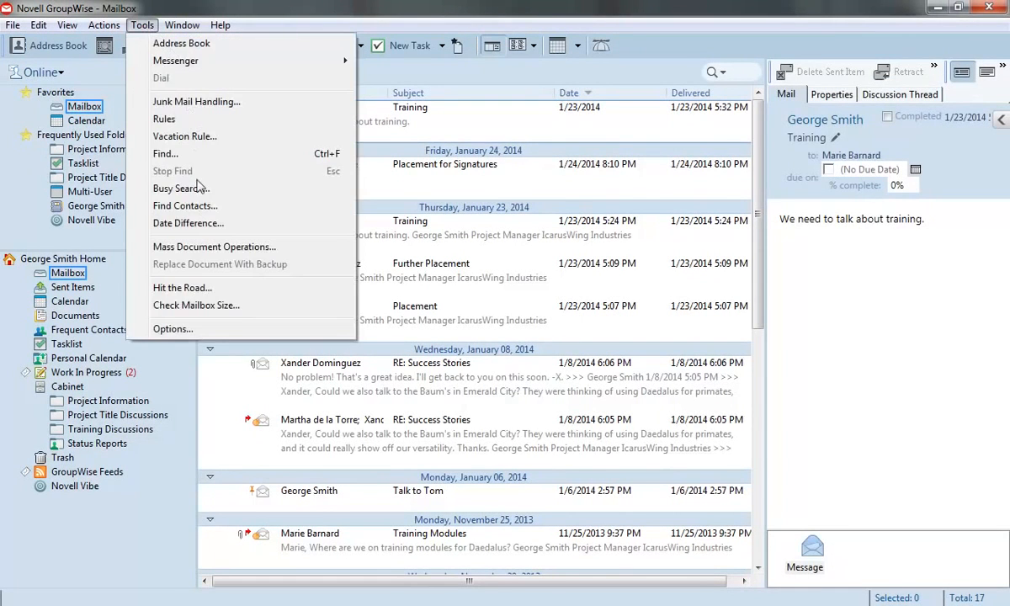
pyautogui.click(200, 330)
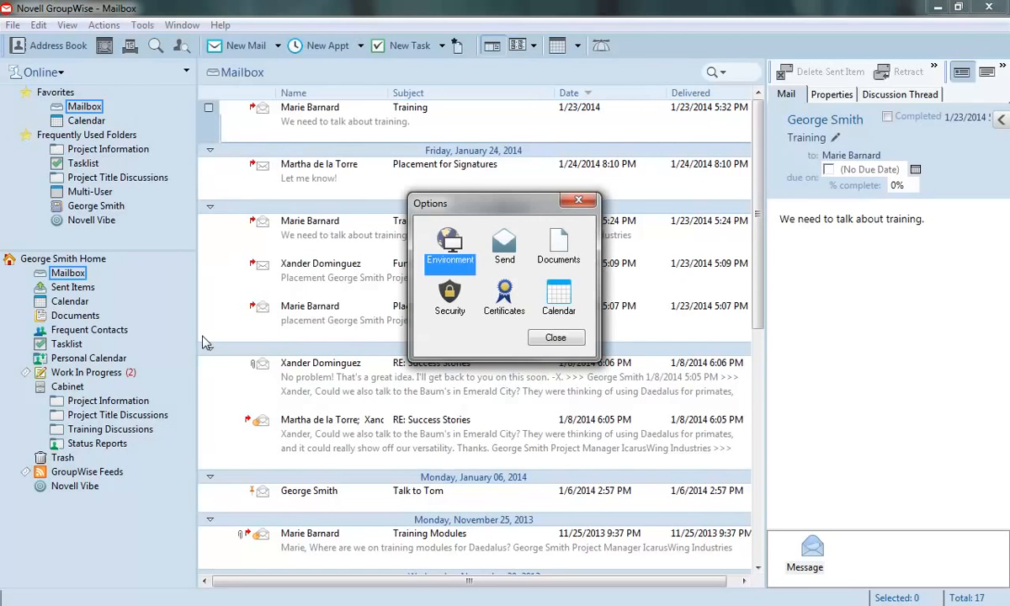
pyautogui.doubleClick(450, 244)
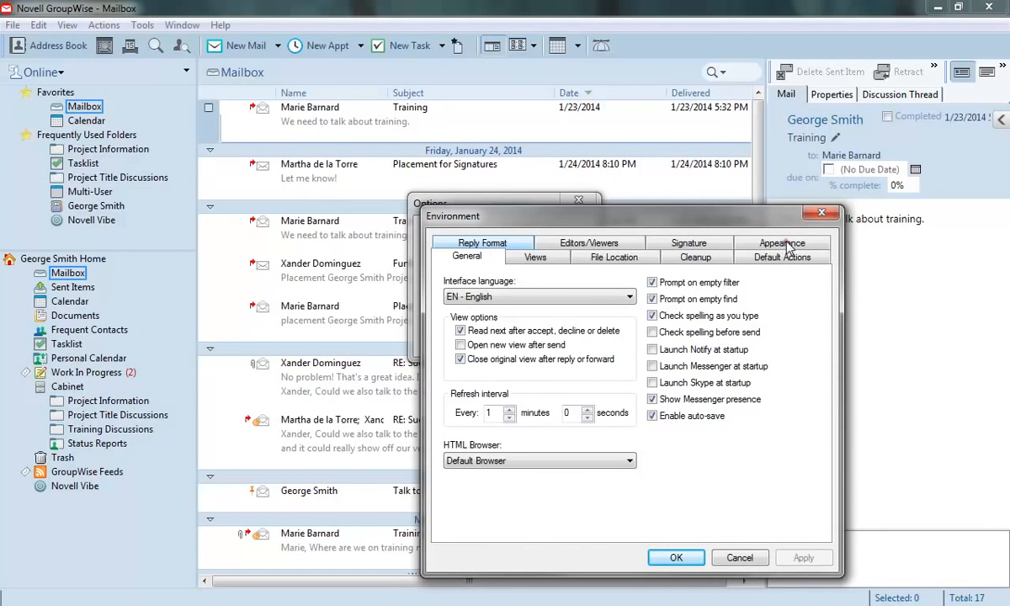
pyautogui.click(740, 232)
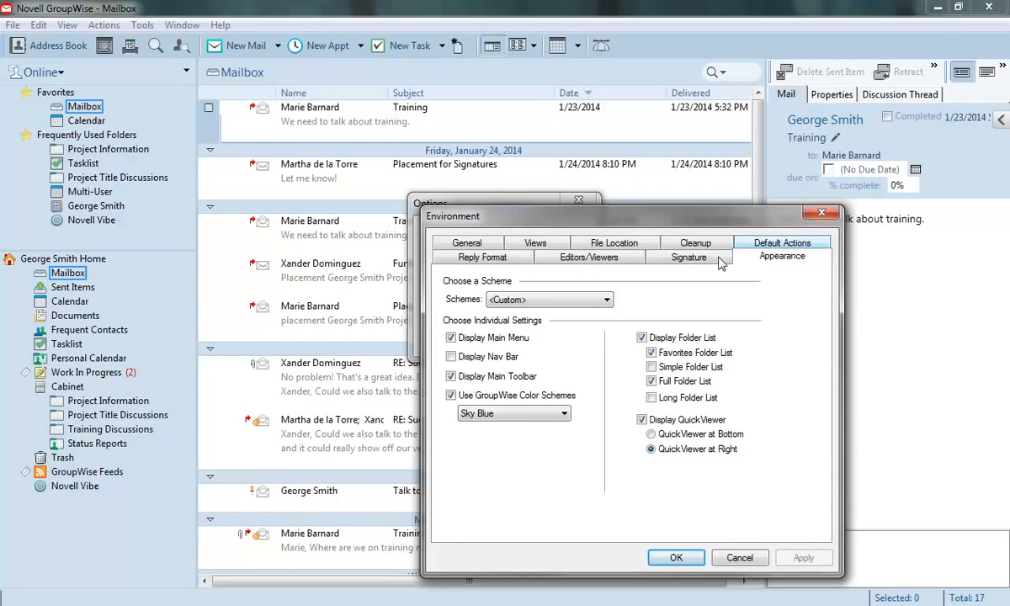
pyautogui.click(651, 434)
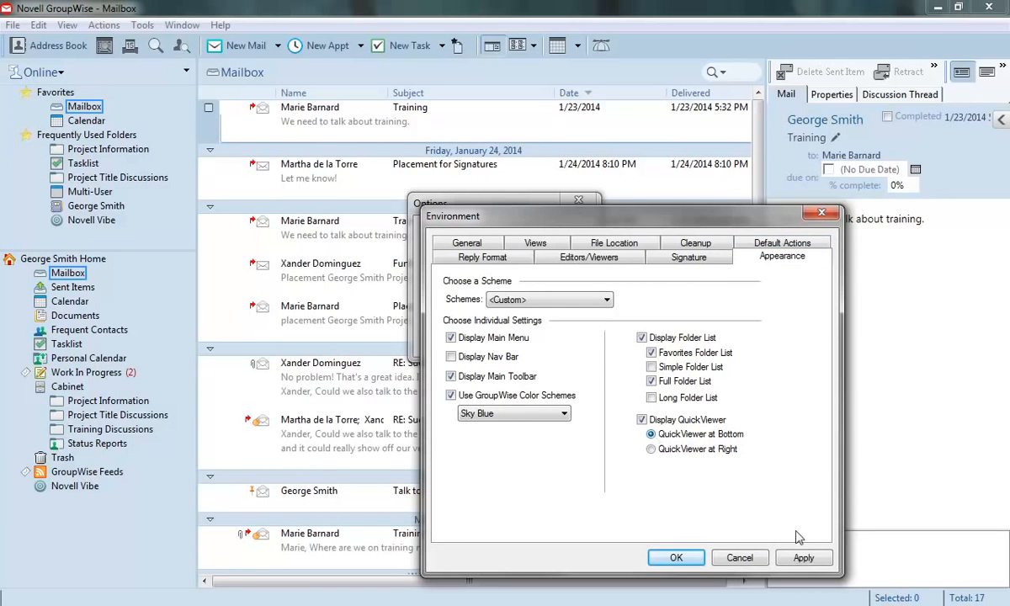
pyautogui.click(808, 558)
pyautogui.click(677, 559)
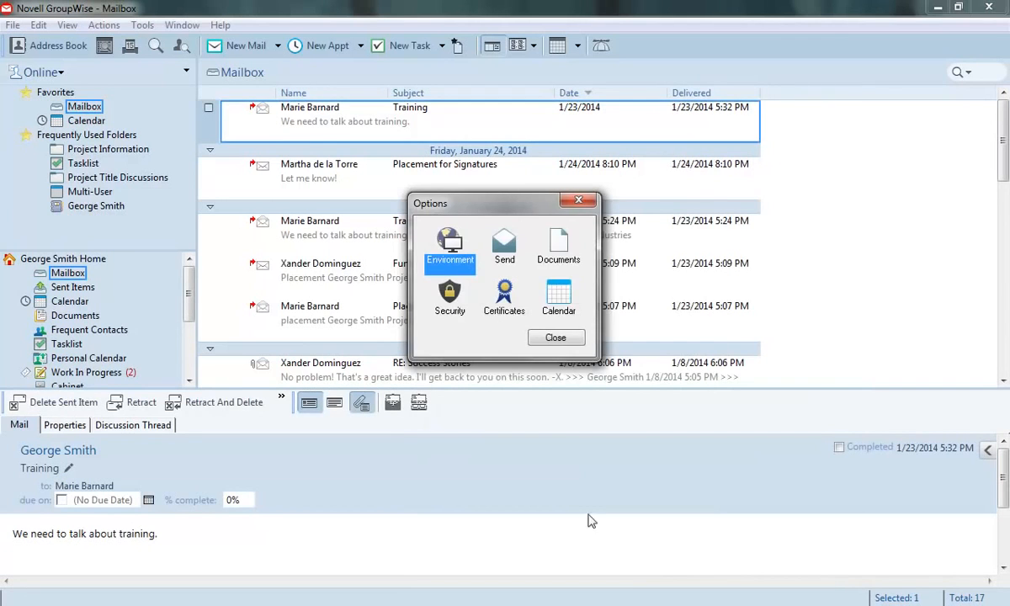
pyautogui.click(551, 340)
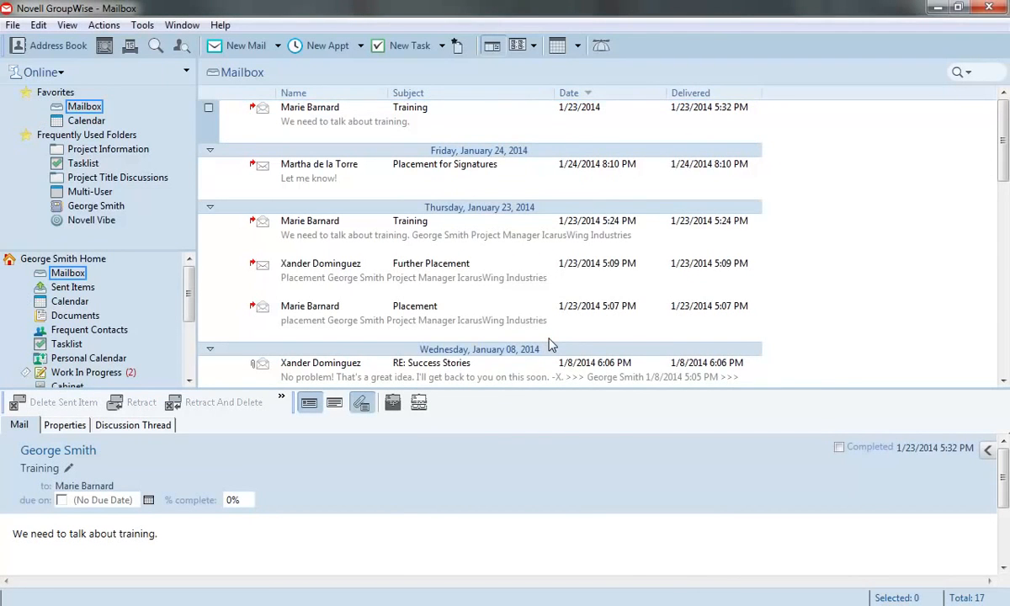